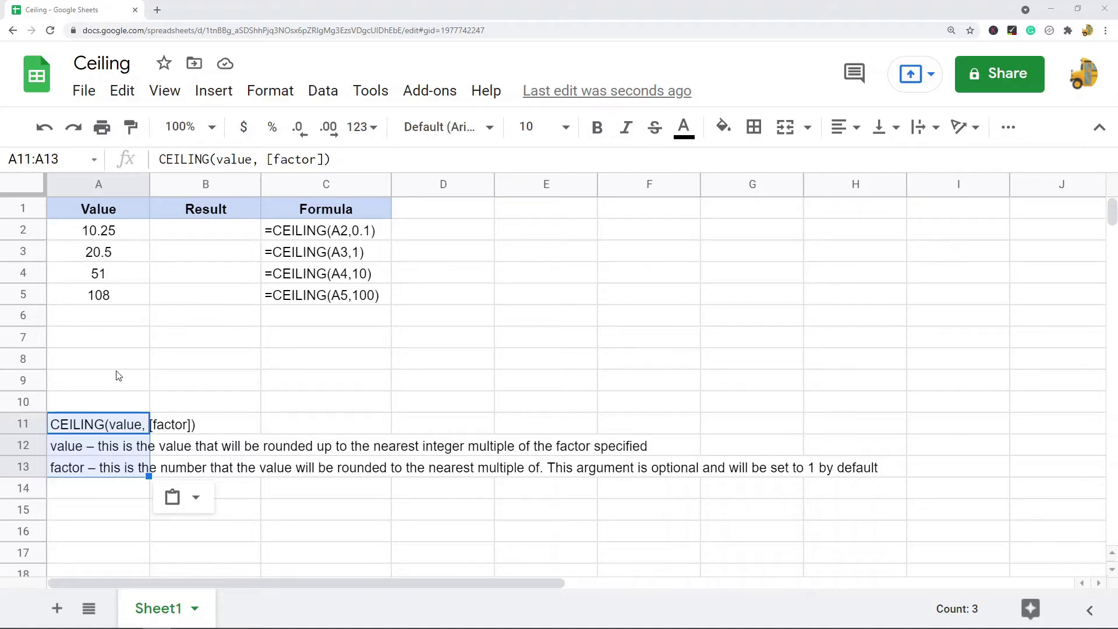
Review the CEILING syntax line in A11, the factor note, and the example formulas in C2:C5
click(103, 359)
click(98, 434)
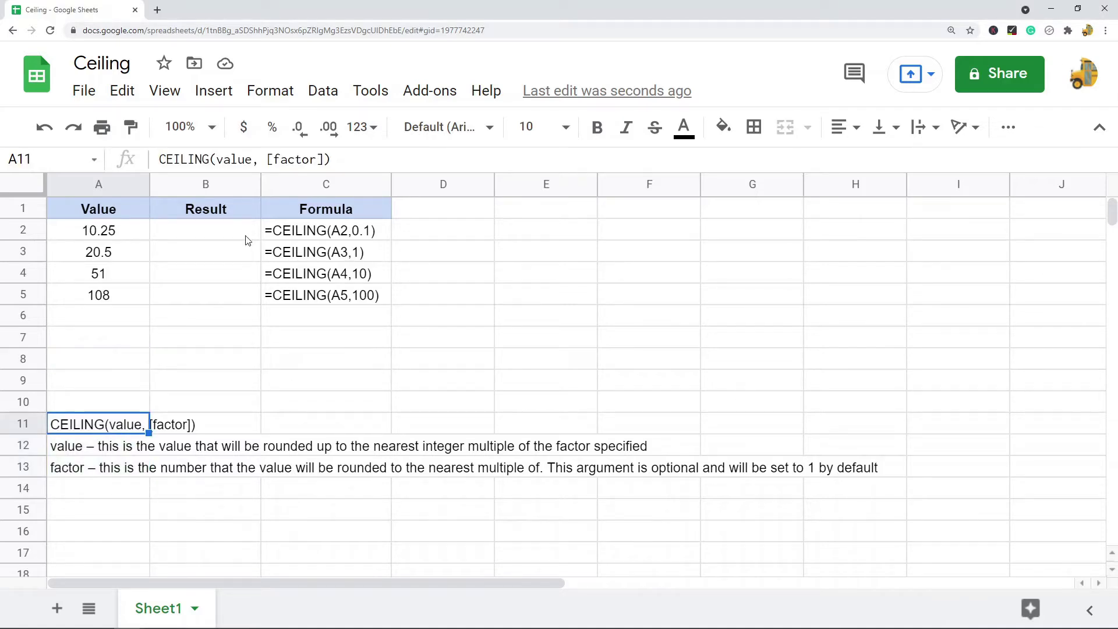
click(247, 159)
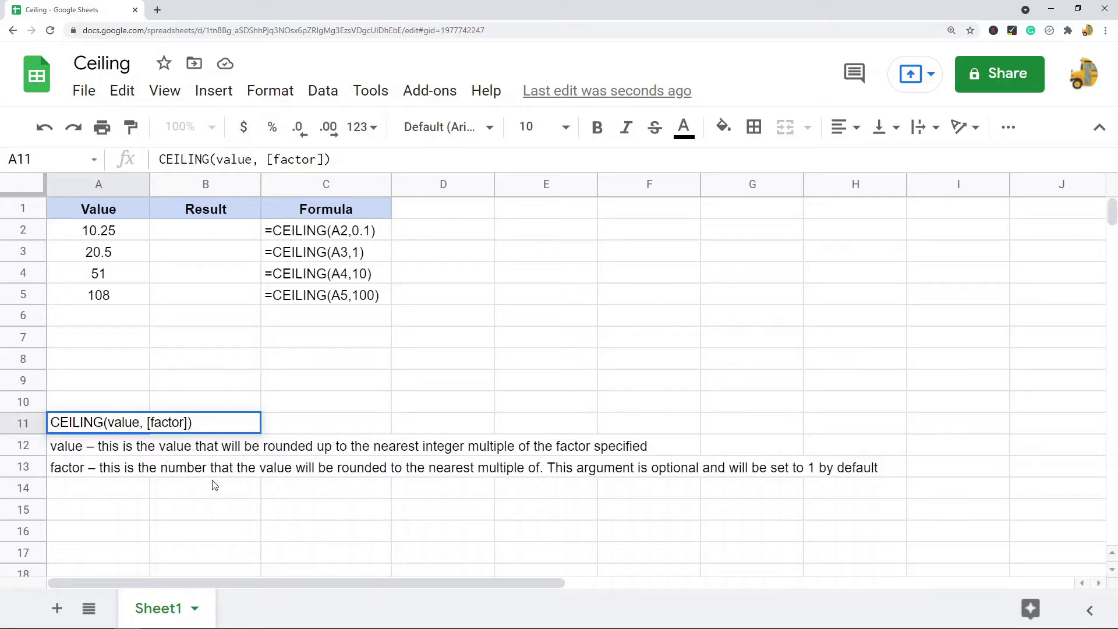
click(105, 472)
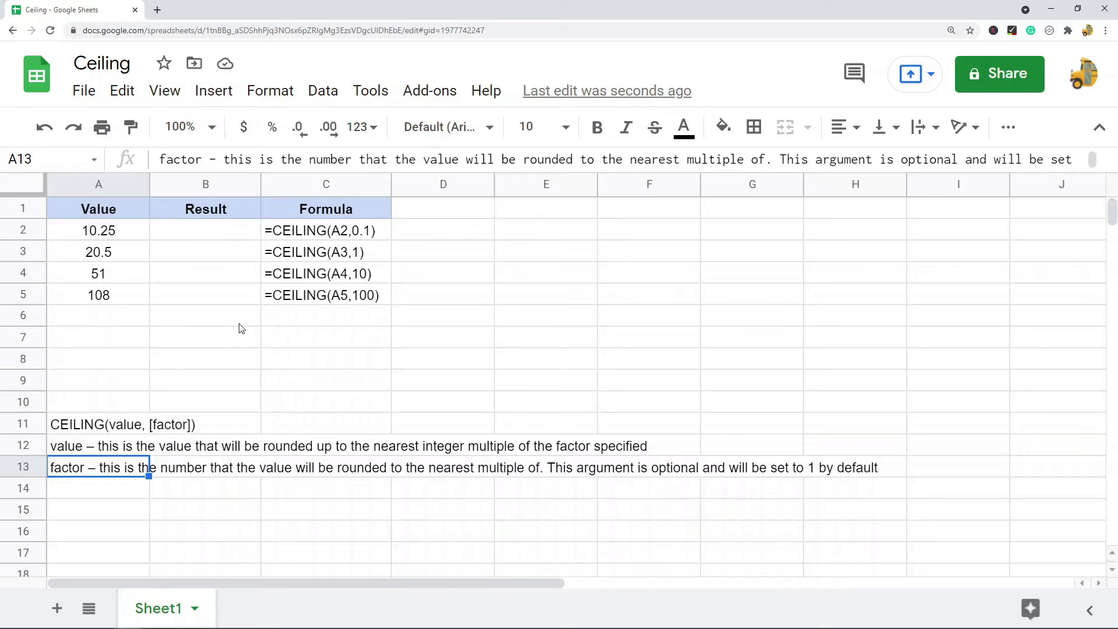
click(217, 235)
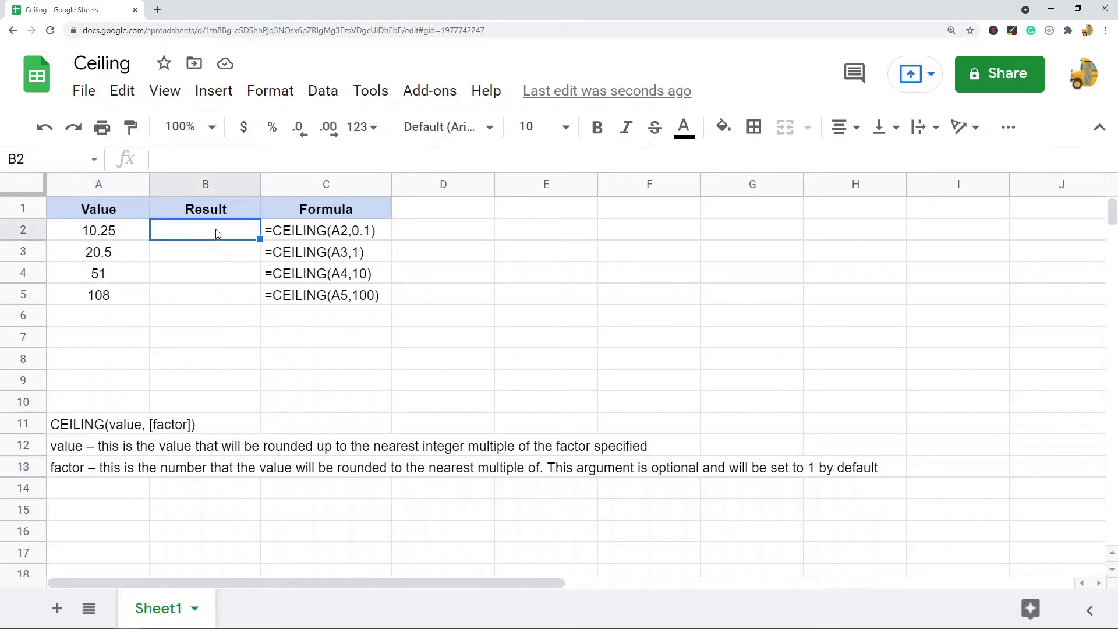
drag(330, 236, 329, 298)
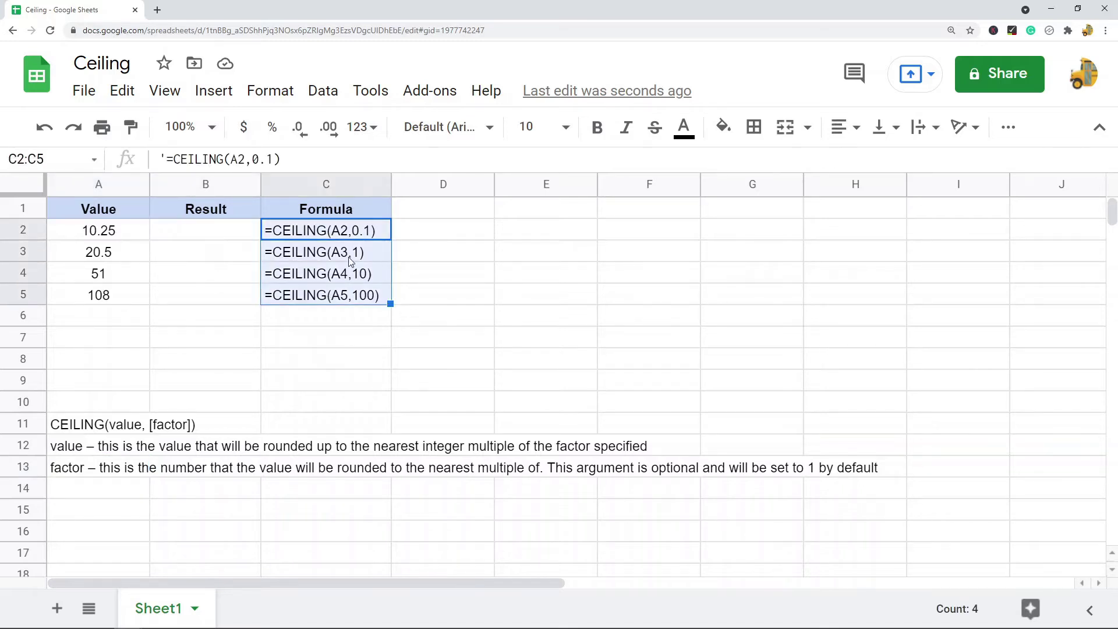
Enter =CEILING(A2,0.1) in B2 so it returns 10.3, then check the 0.1 factor
double_click(205, 232)
text(=ceili)
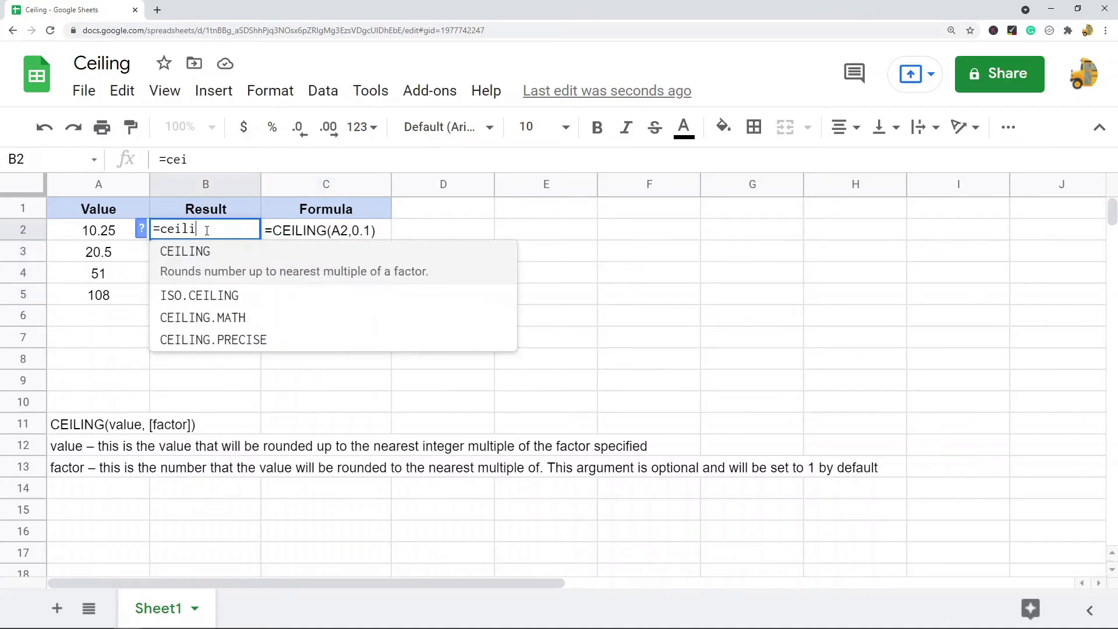
key(Tab)
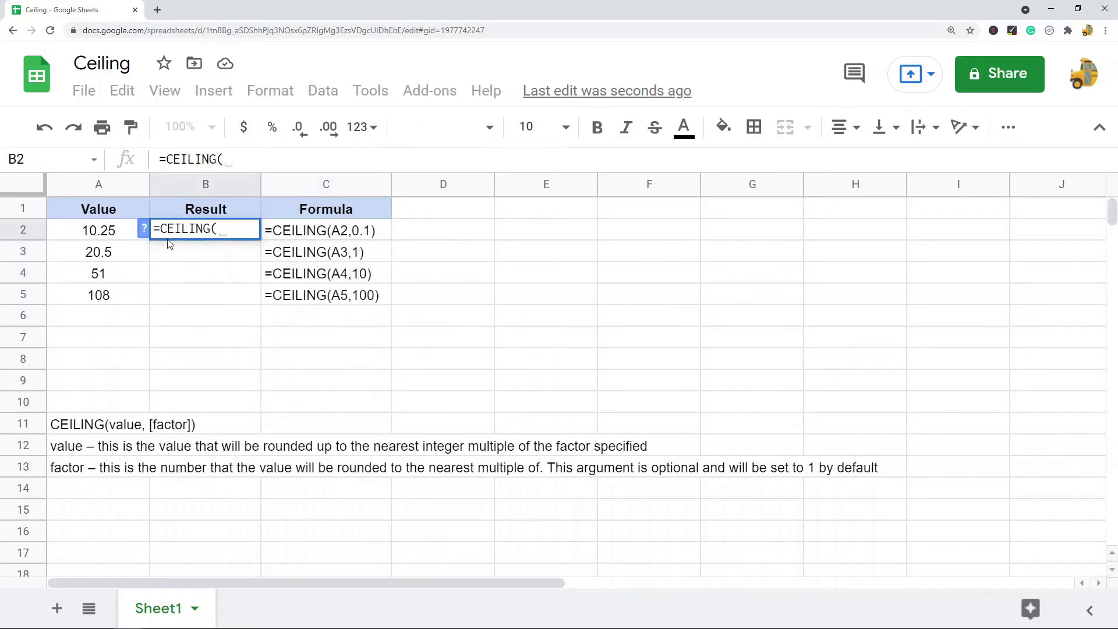
click(114, 236)
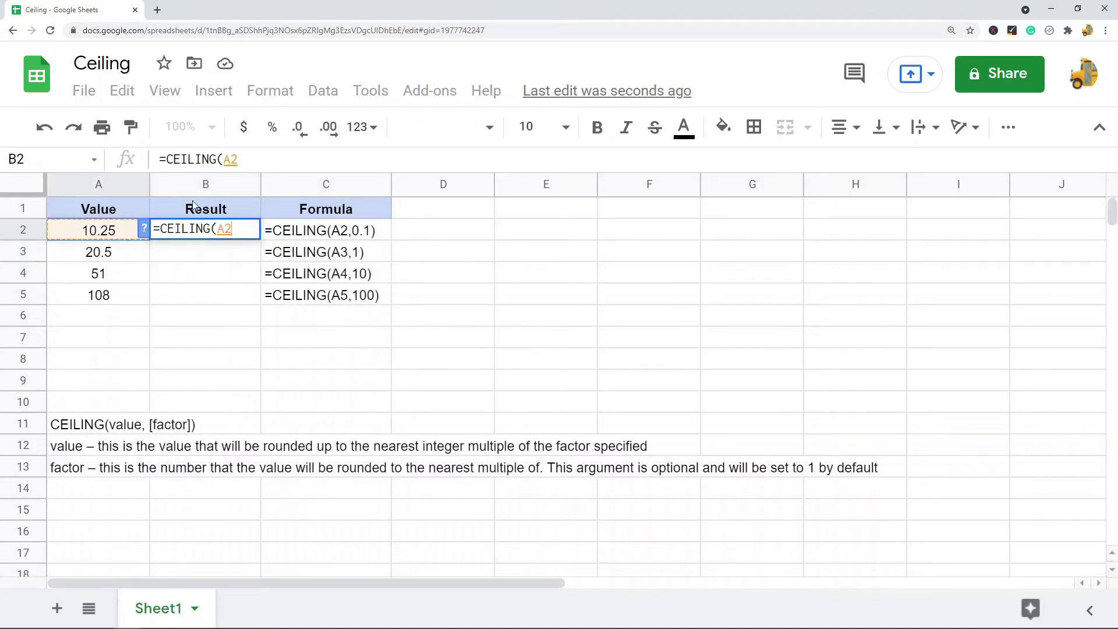
click(300, 155)
text(,)
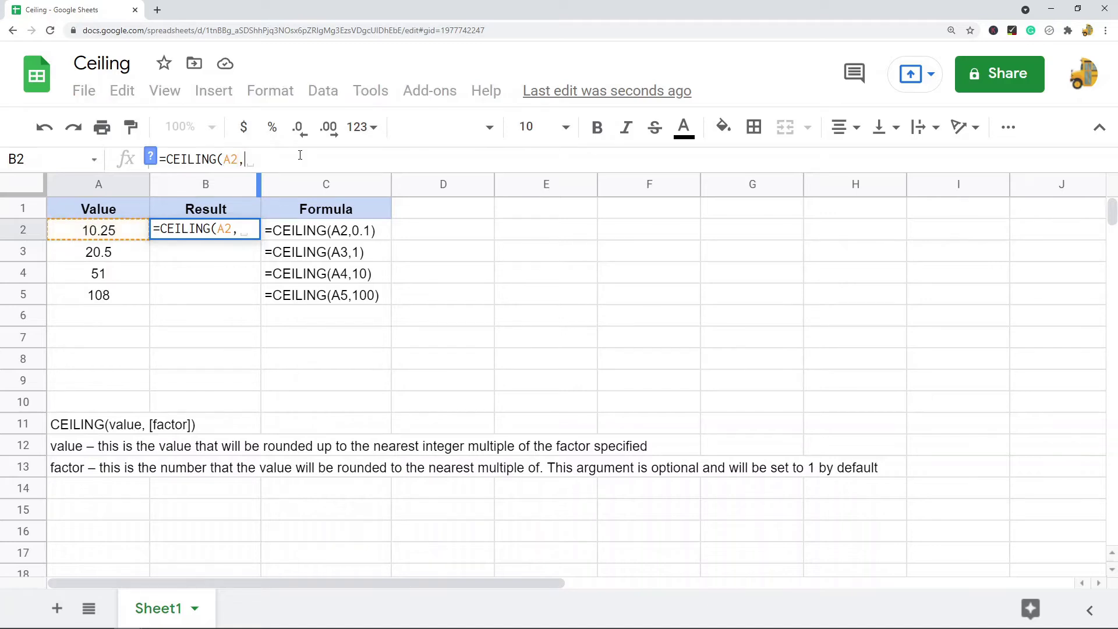
text(.1)
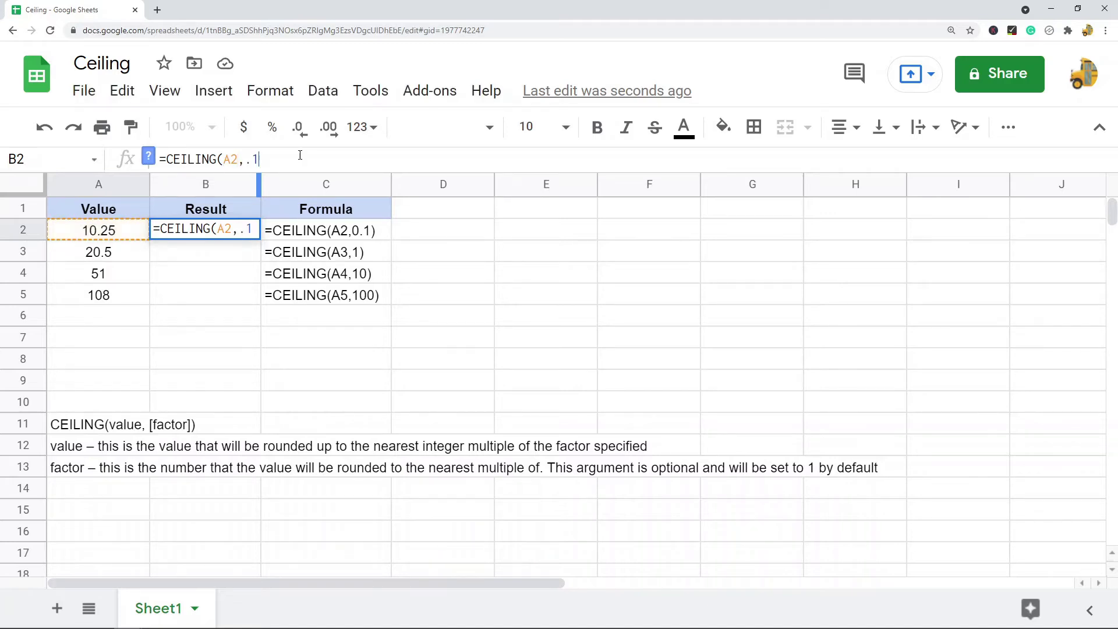
text())
key(Return)
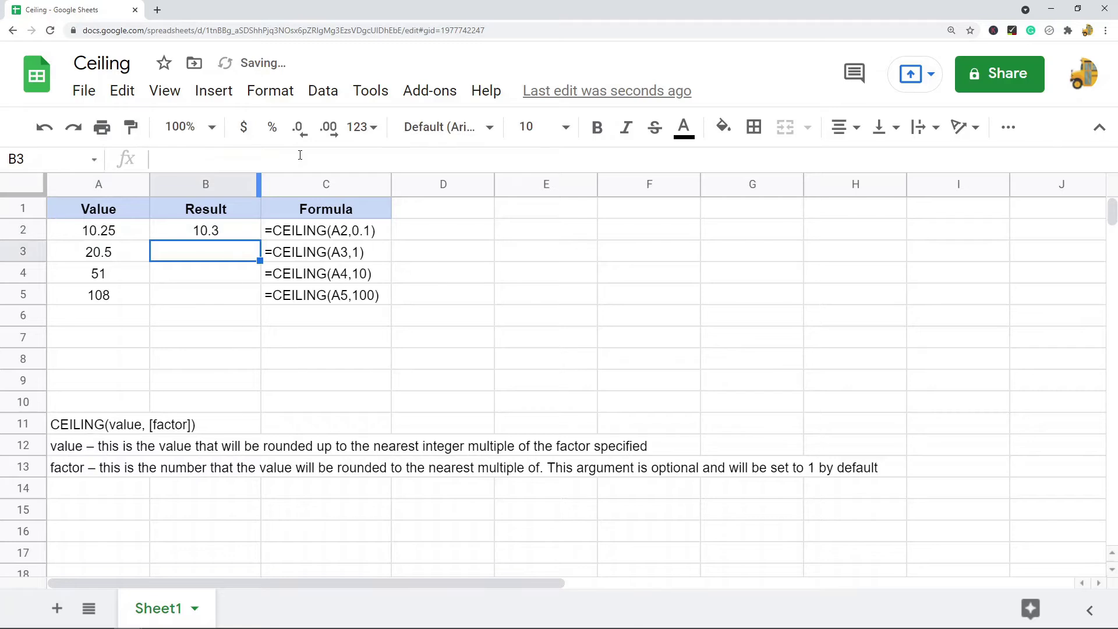
click(214, 230)
drag(269, 161, 245, 163)
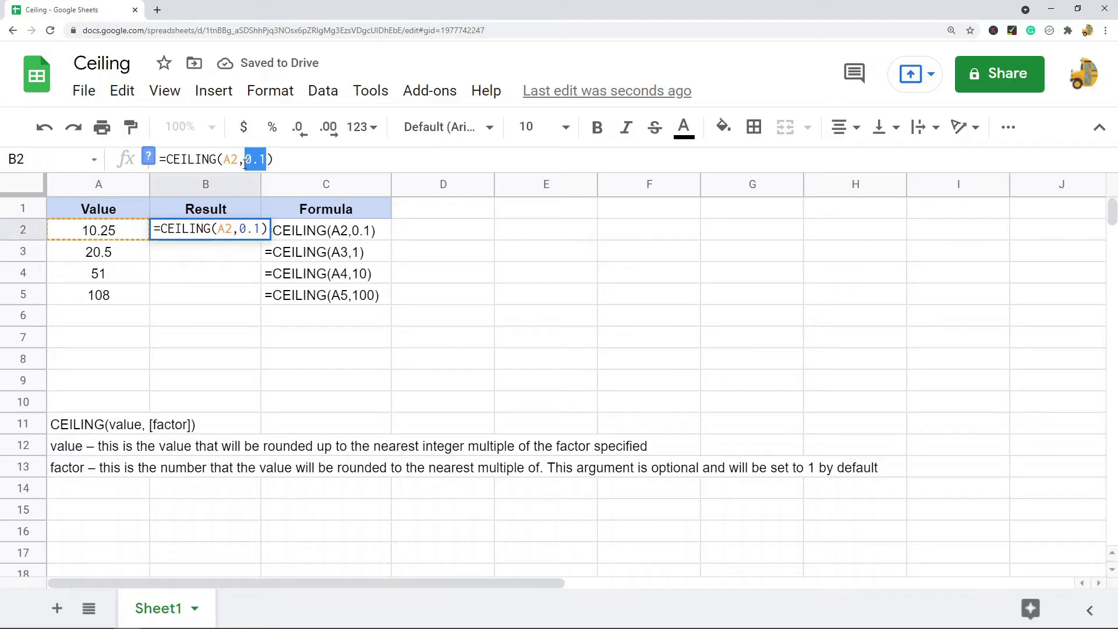
key(Escape)
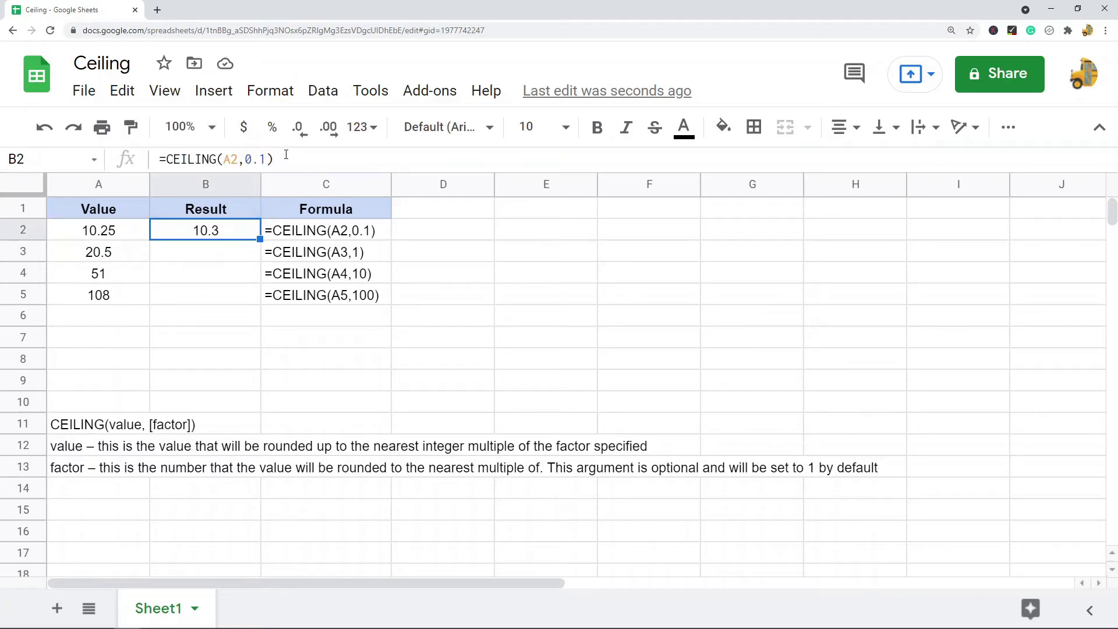
Copy B2's formula into B3 and change its factor to 1, returning 21
key(ctrl+c)
click(212, 256)
key(ctrl+v)
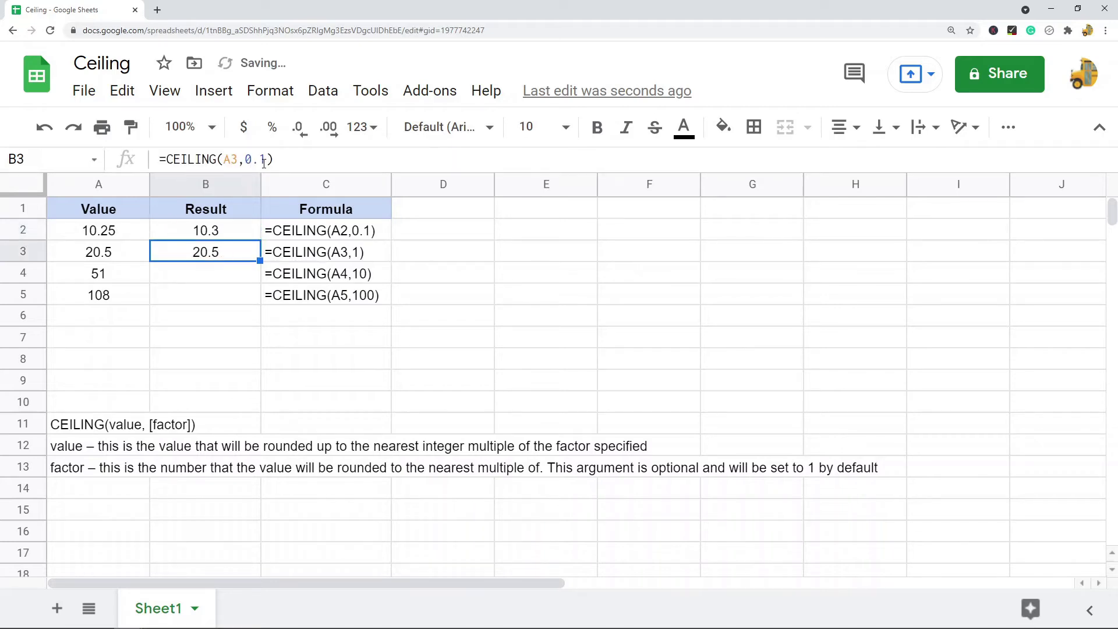
drag(266, 160, 248, 163)
text(1)
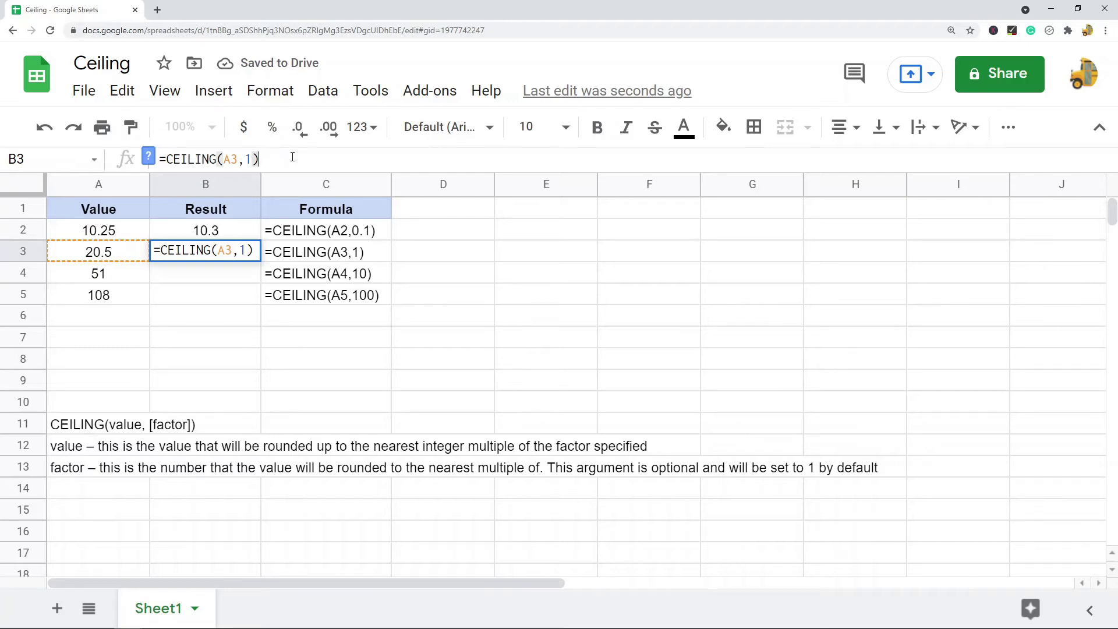
key(Return)
click(217, 254)
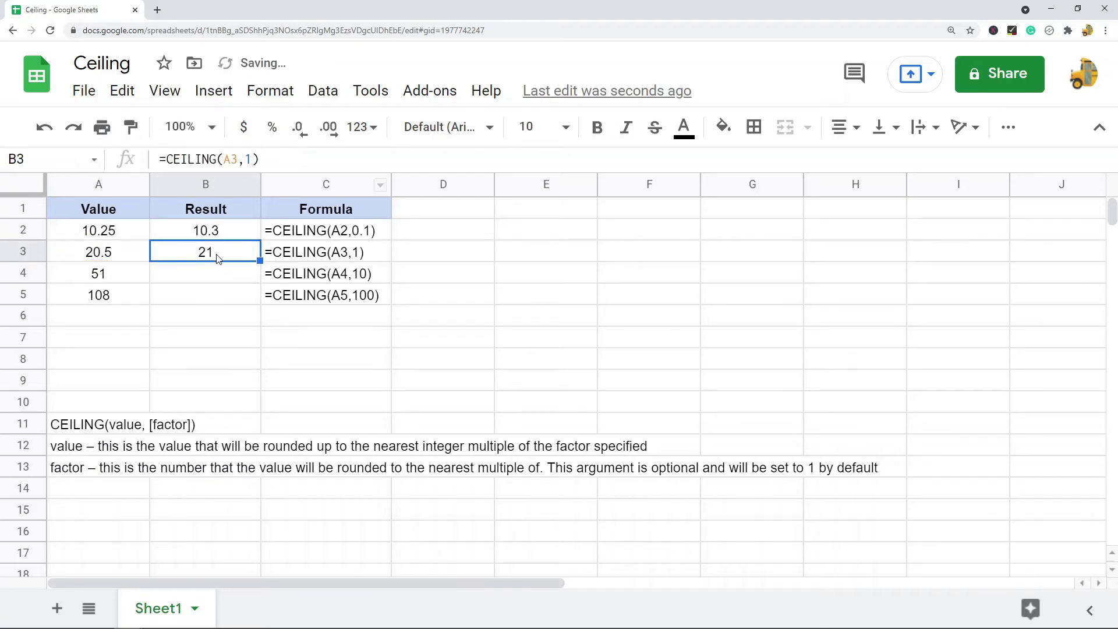
click(249, 159)
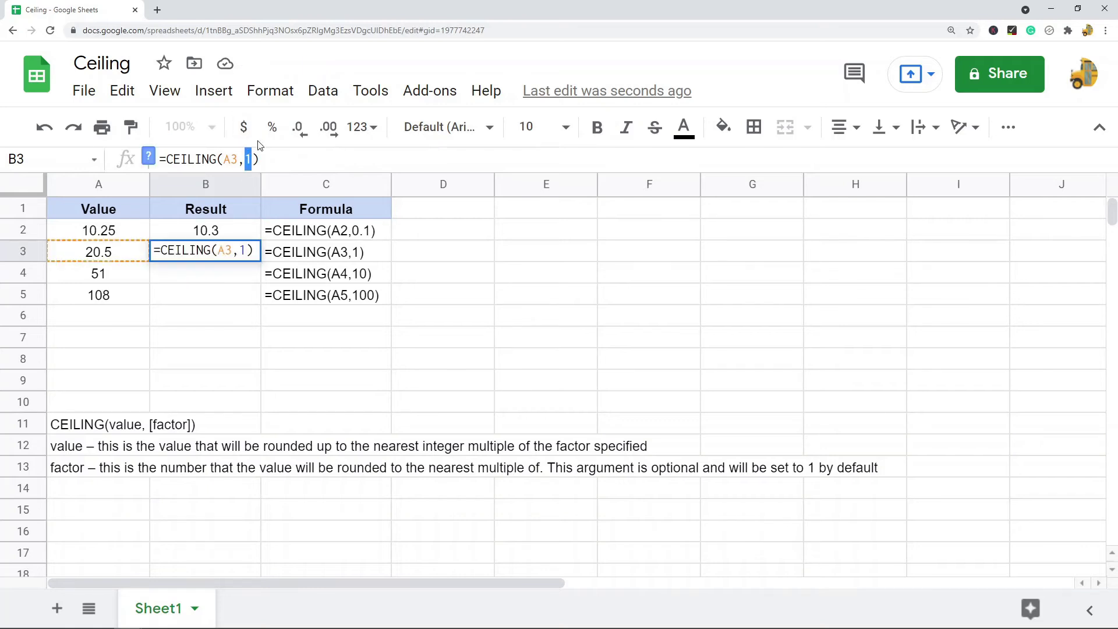
key(Escape)
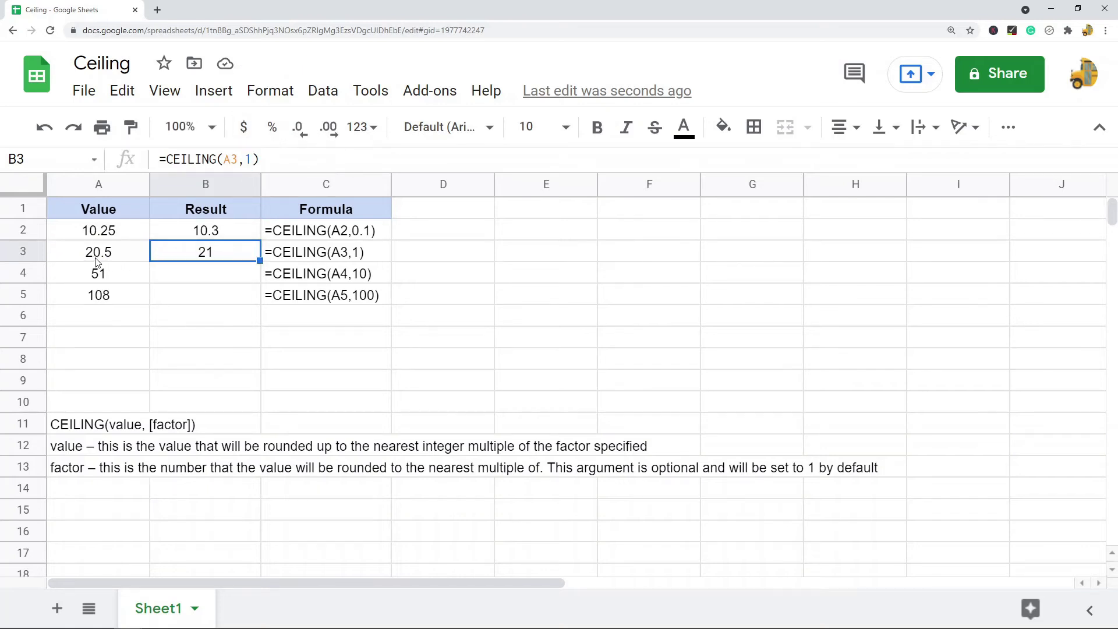
Copy B3's formula into B4 and change its factor to 10, returning 60
key(ctrl+c)
click(213, 280)
key(ctrl+v)
click(253, 160)
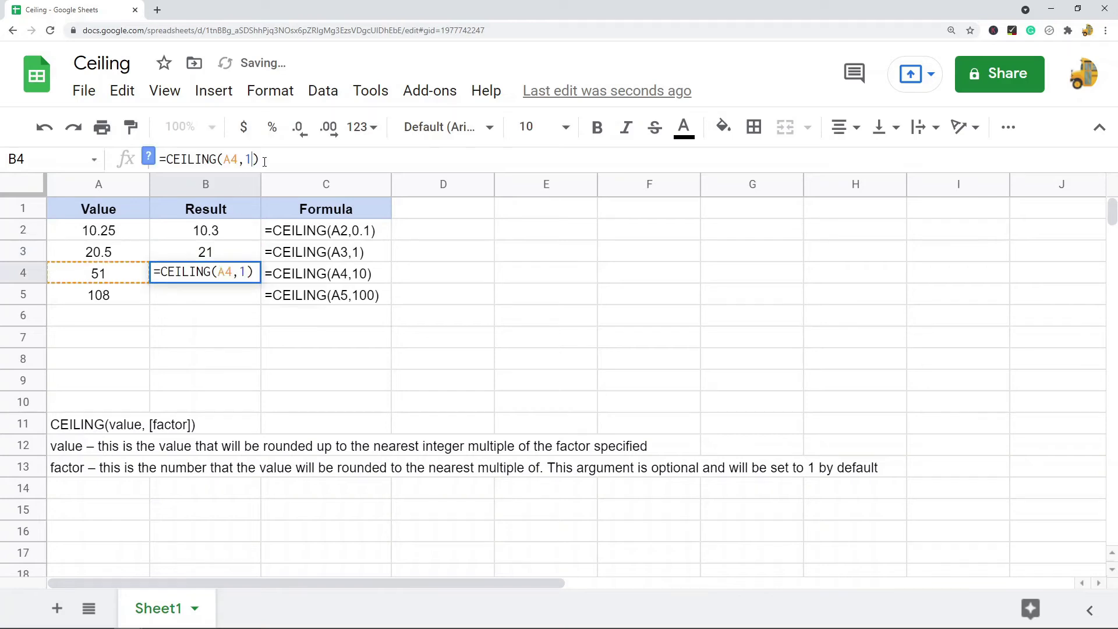
text(0)
key(Return)
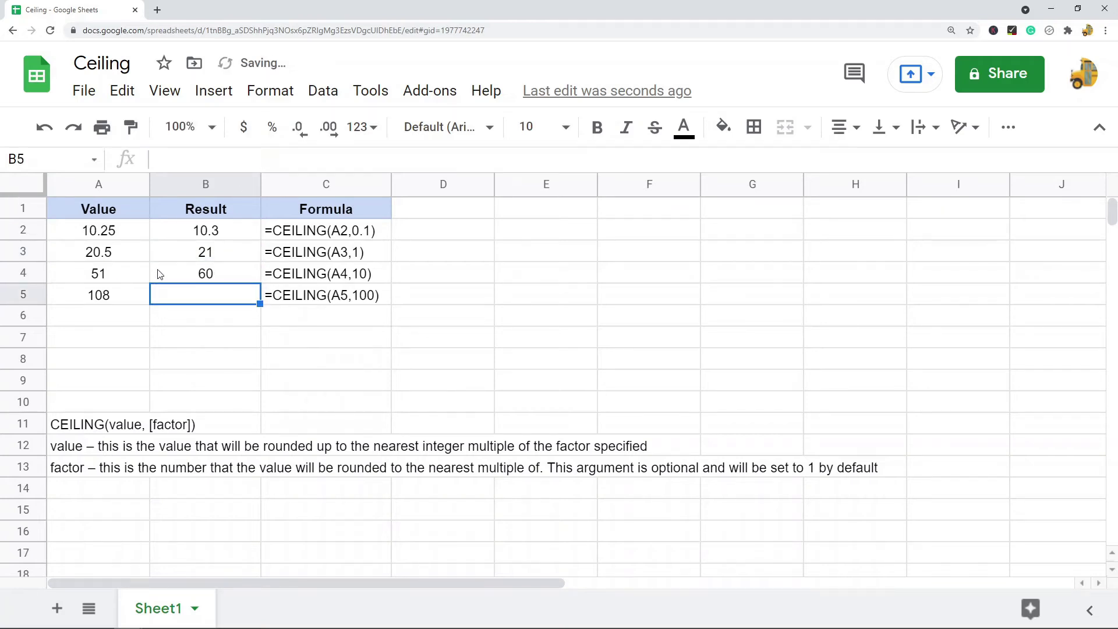
click(202, 281)
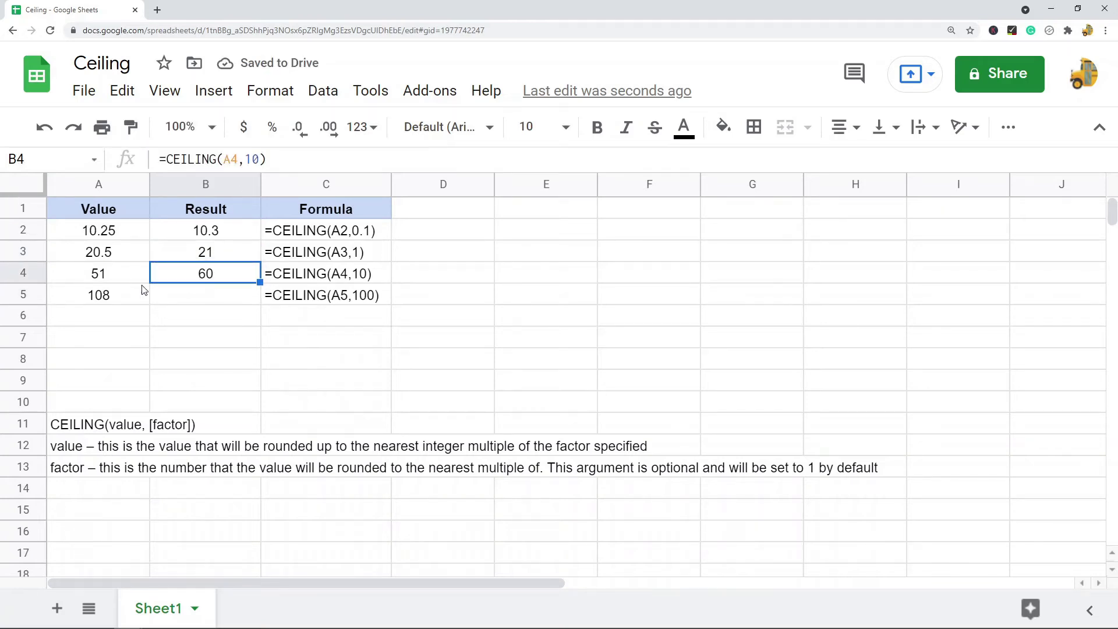
click(123, 285)
click(211, 280)
Copy B4's formula into B5 and change its factor to 100, returning 200
key(ctrl+c)
click(212, 299)
key(ctrl+v)
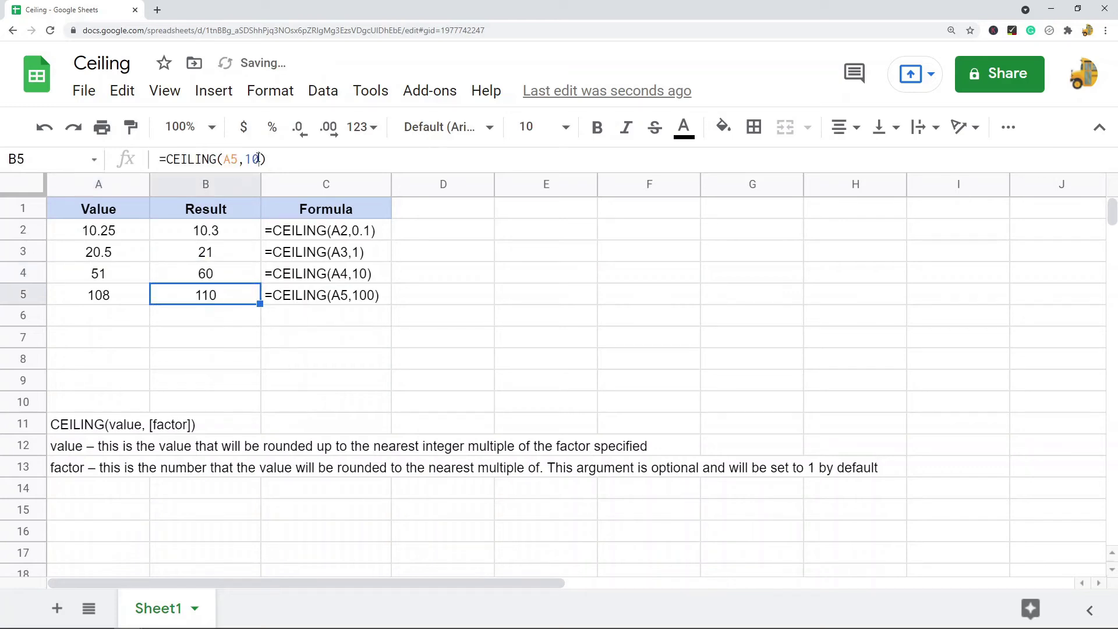
click(262, 159)
text(0)
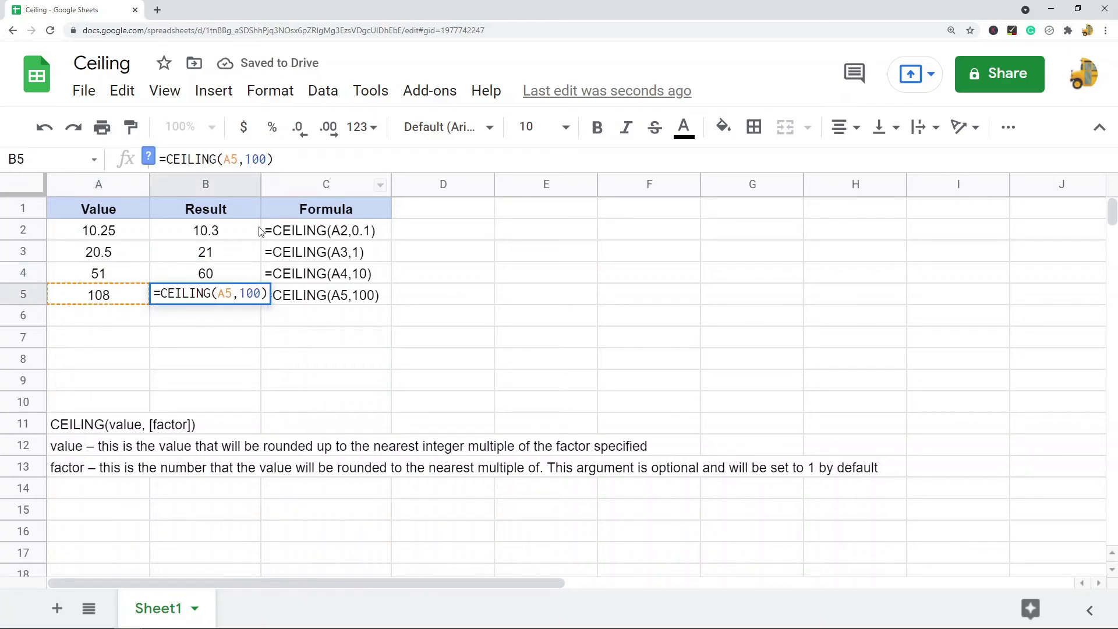
key(Return)
click(213, 300)
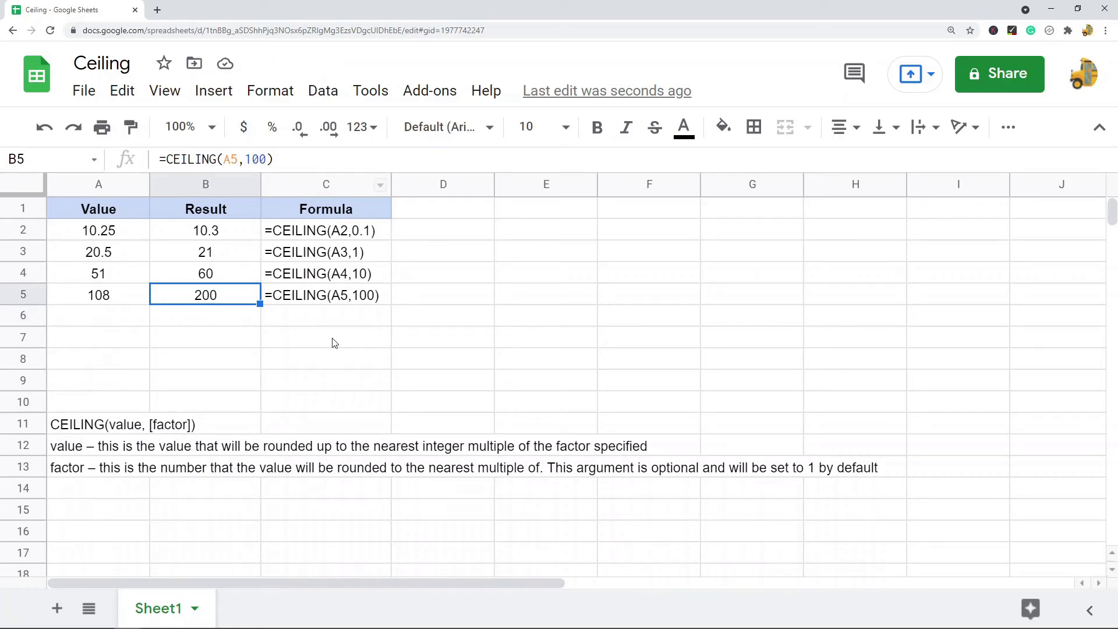
click(490, 325)
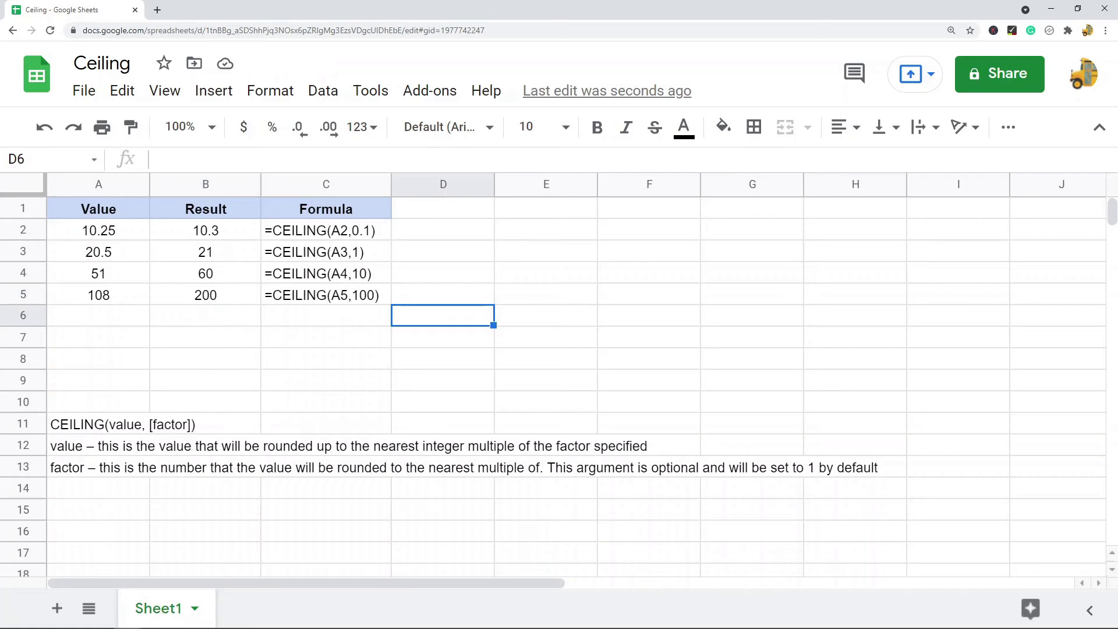
click(227, 237)
click(264, 160)
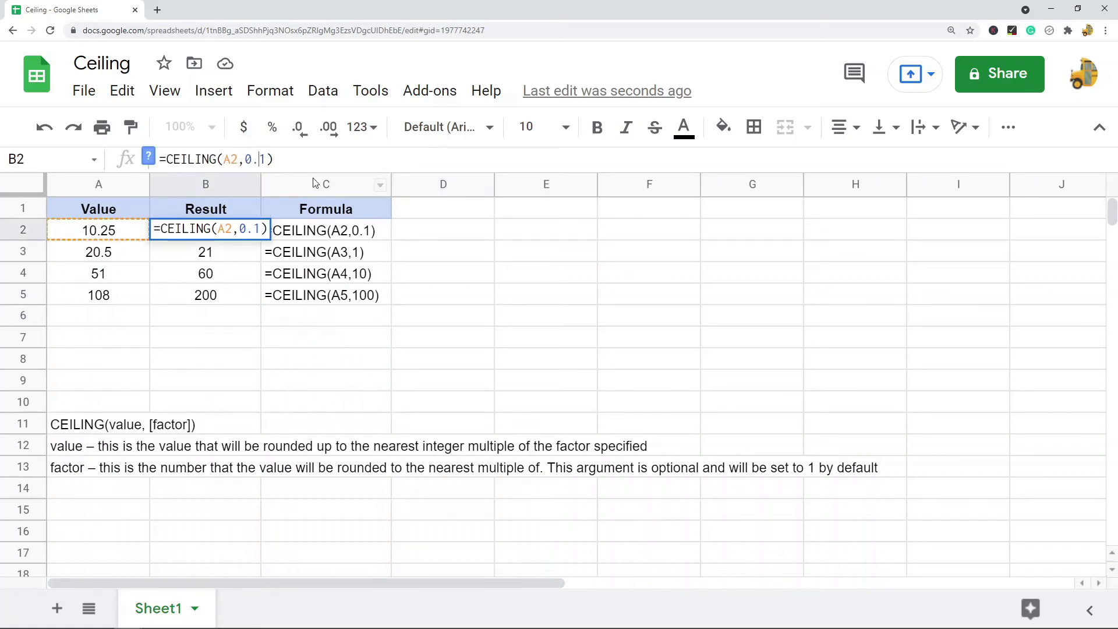
text(0)
key(BackSpace)
key(Escape)
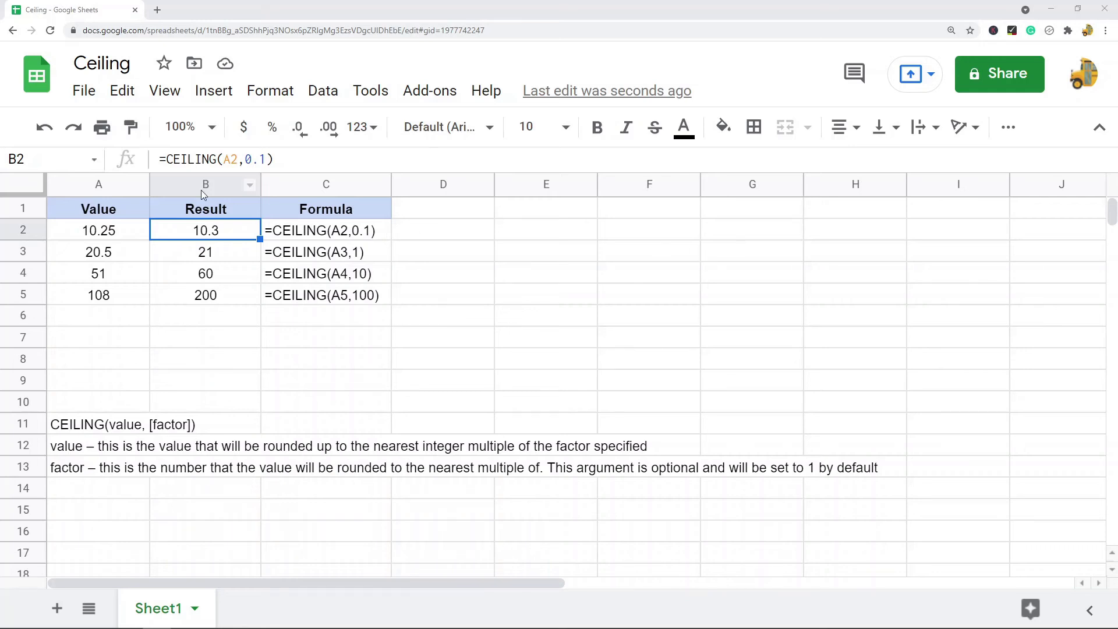
double_click(231, 159)
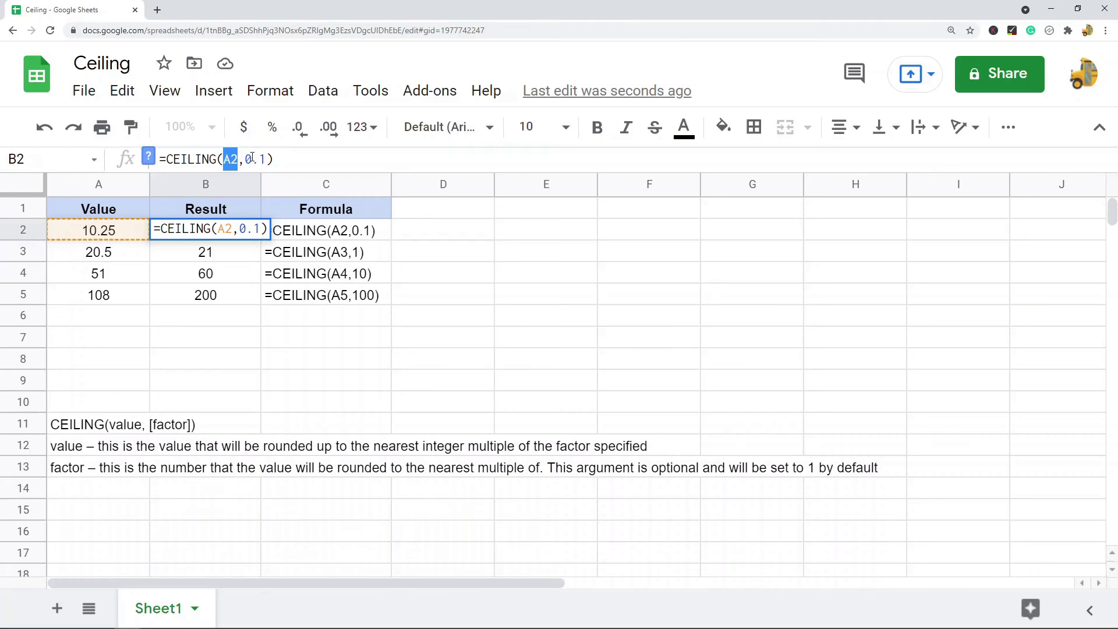
drag(266, 159, 248, 159)
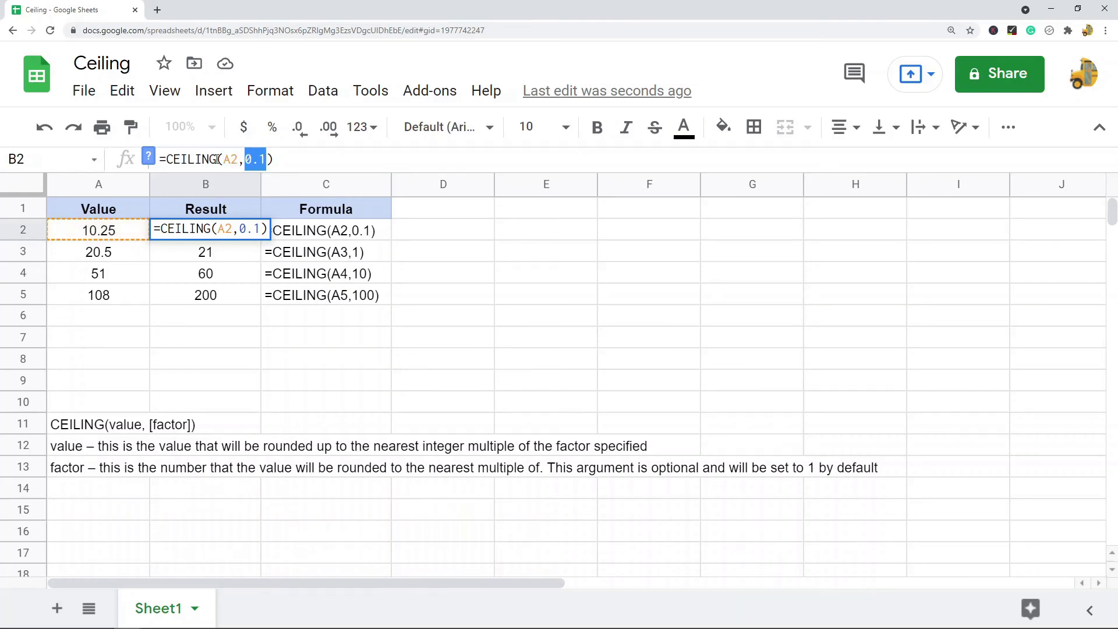
click(237, 159)
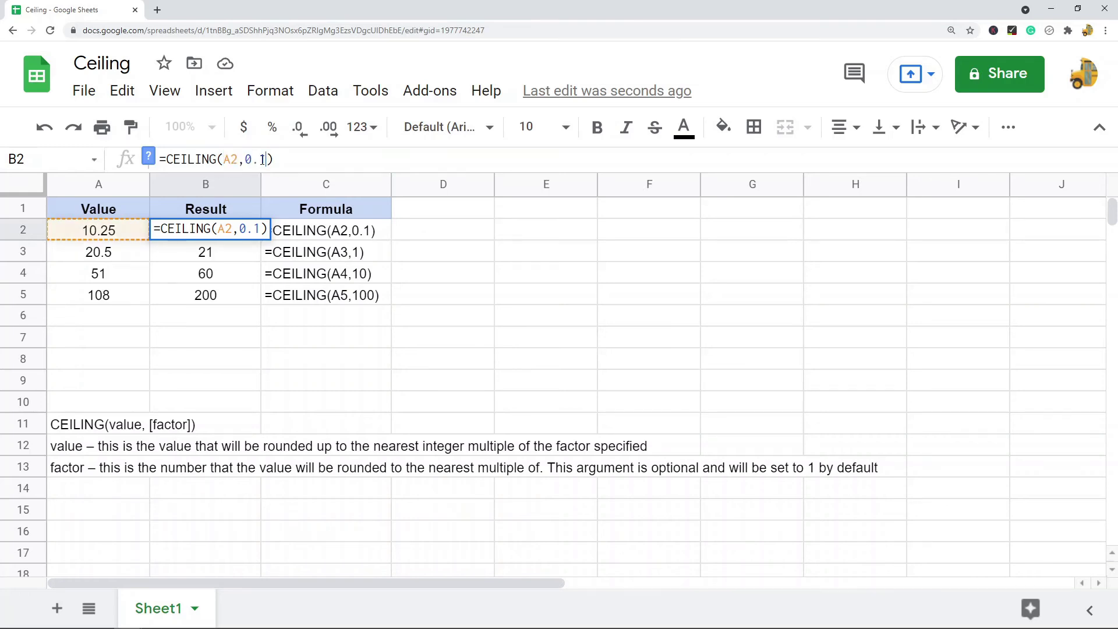
drag(266, 159, 249, 159)
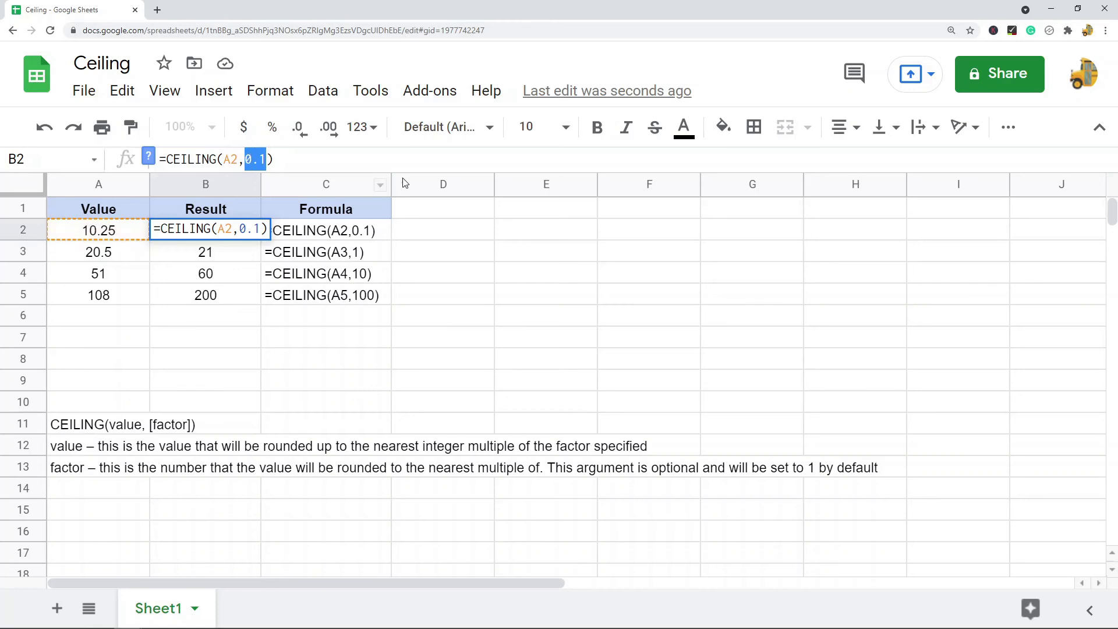